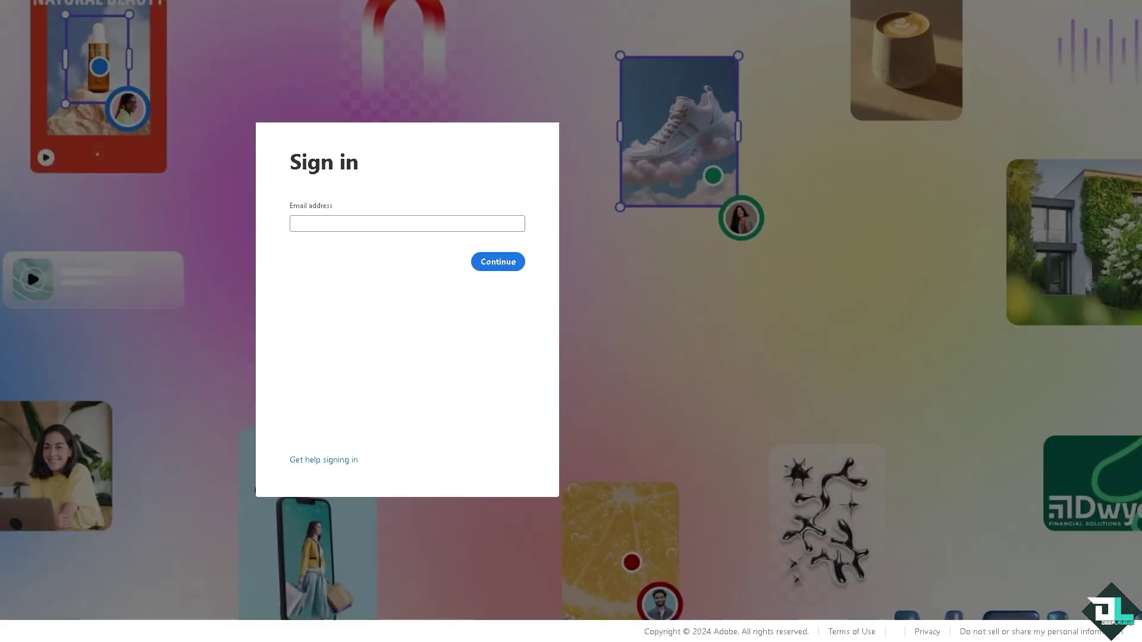
Step: Sign in through View more options so the ADOBE EXPRESS TOPICS project opens
{"action": "left_click", "coordinate": [407, 446]}
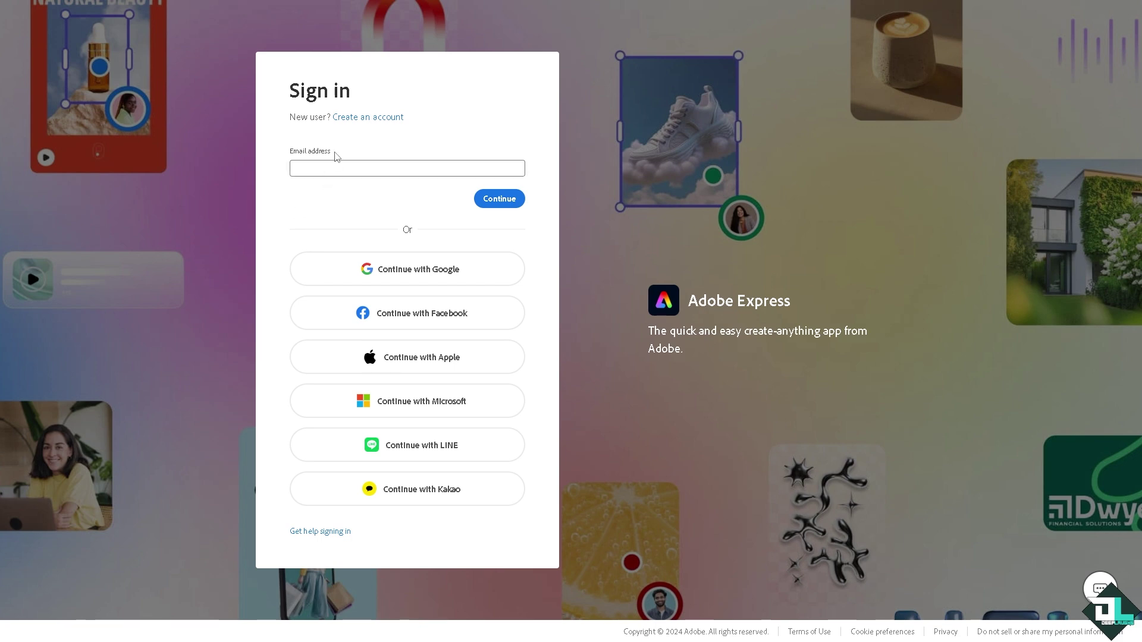
{"action": "left_click", "coordinate": [360, 118]}
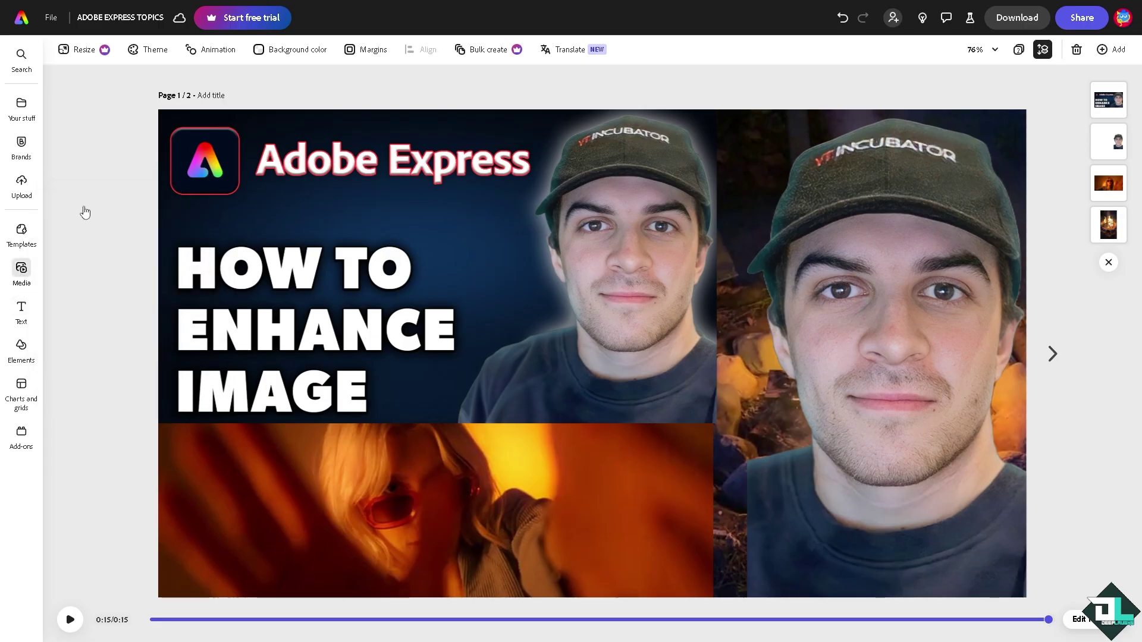
Step: Browse the photo media library, close it, and select the How to Enhance Image thumbnail
{"action": "left_click", "coordinate": [22, 268]}
{"action": "left_click", "coordinate": [102, 79]}
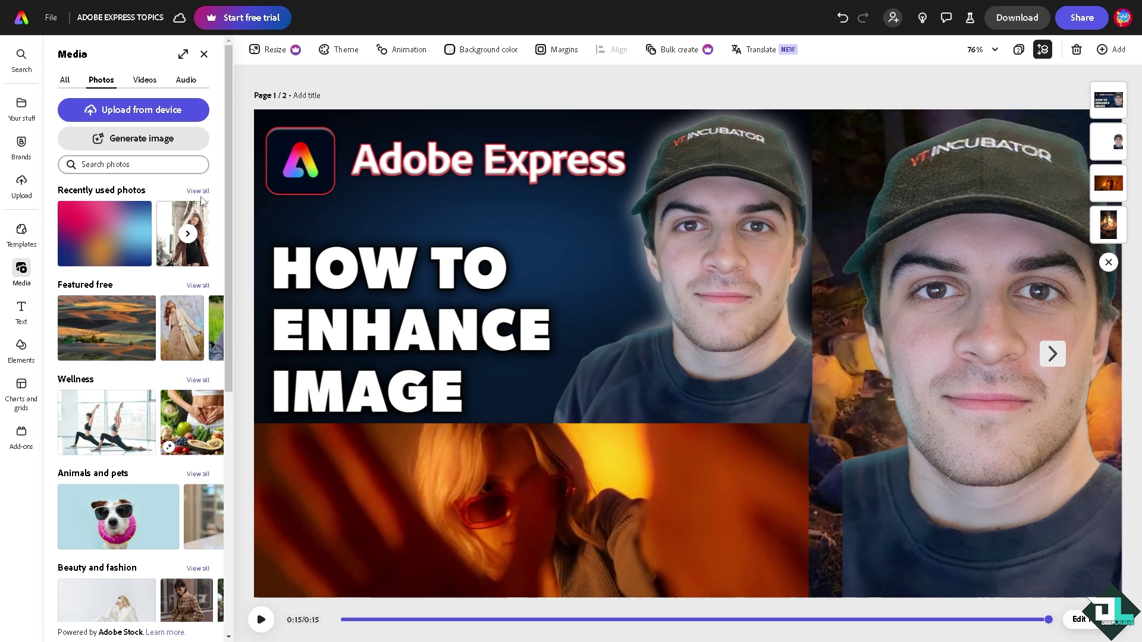
{"action": "left_click", "coordinate": [198, 191]}
{"action": "left_click", "coordinate": [205, 54]}
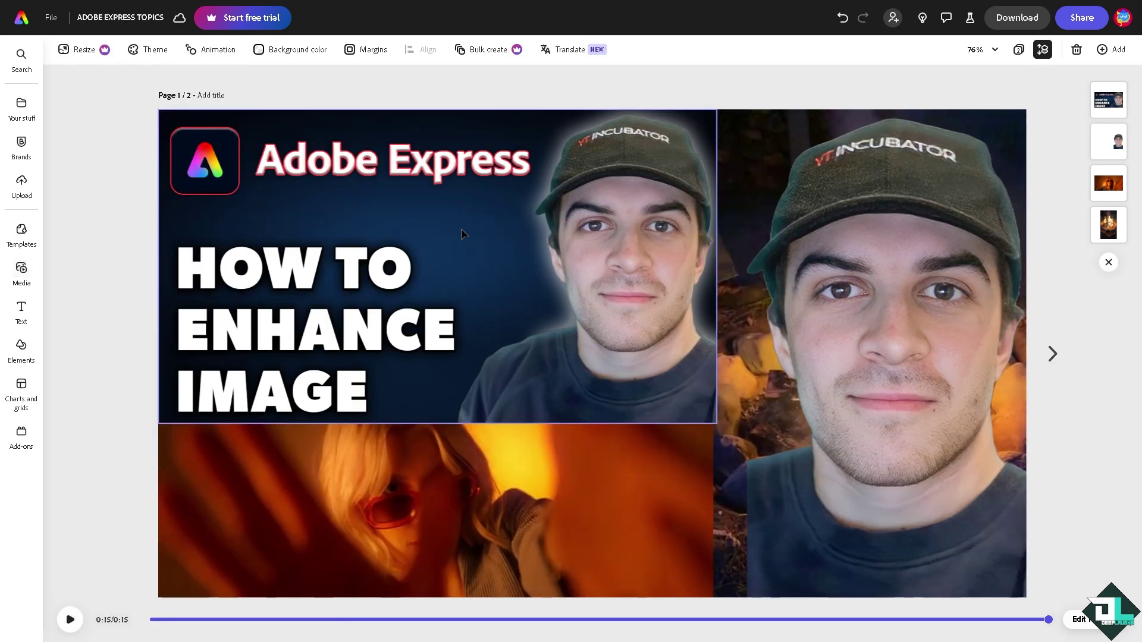
{"action": "left_click", "coordinate": [255, 265]}
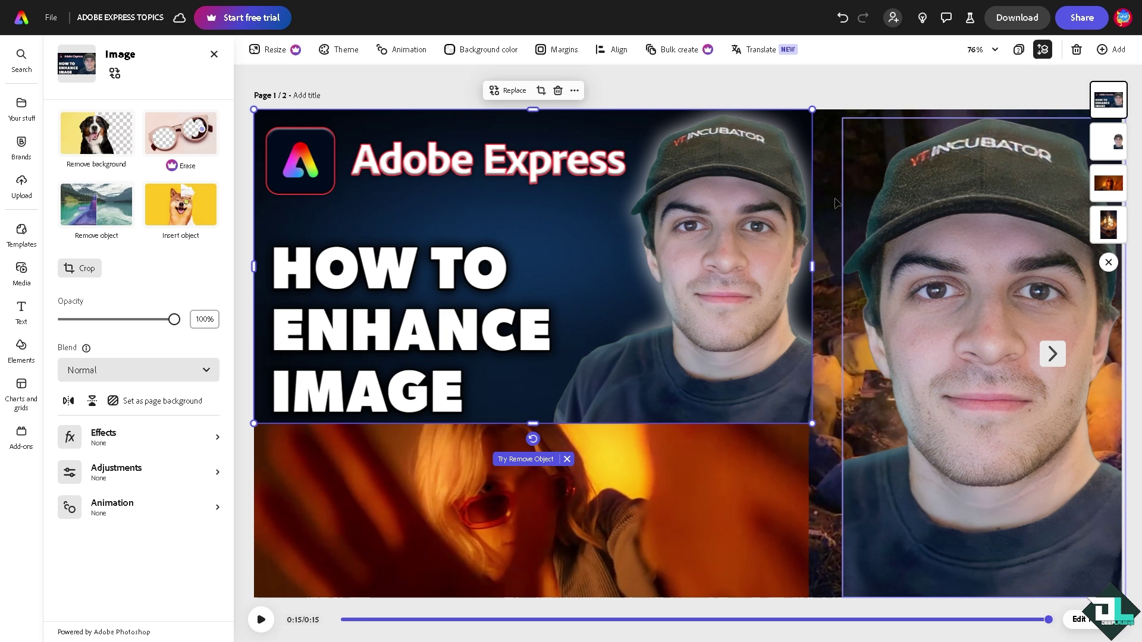
Step: Paste the thumbnail onto a new blank page and enlarge it to fill the page
{"action": "left_click", "coordinate": [1111, 50]}
{"action": "left_click", "coordinate": [1063, 97]}
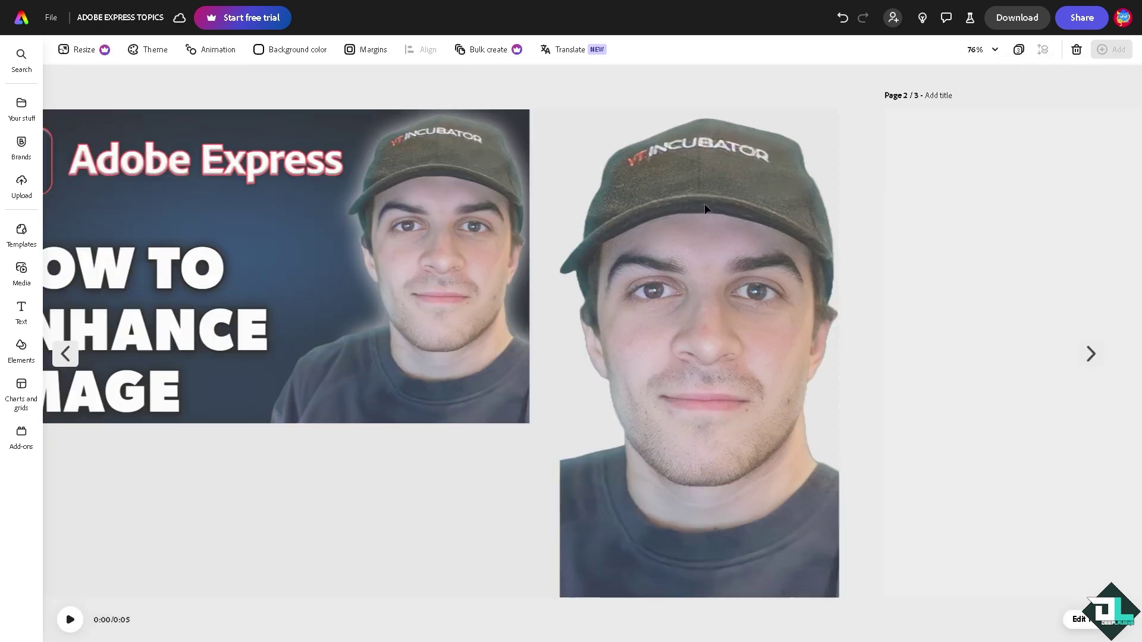
{"action": "key", "text": "ctrl+v"}
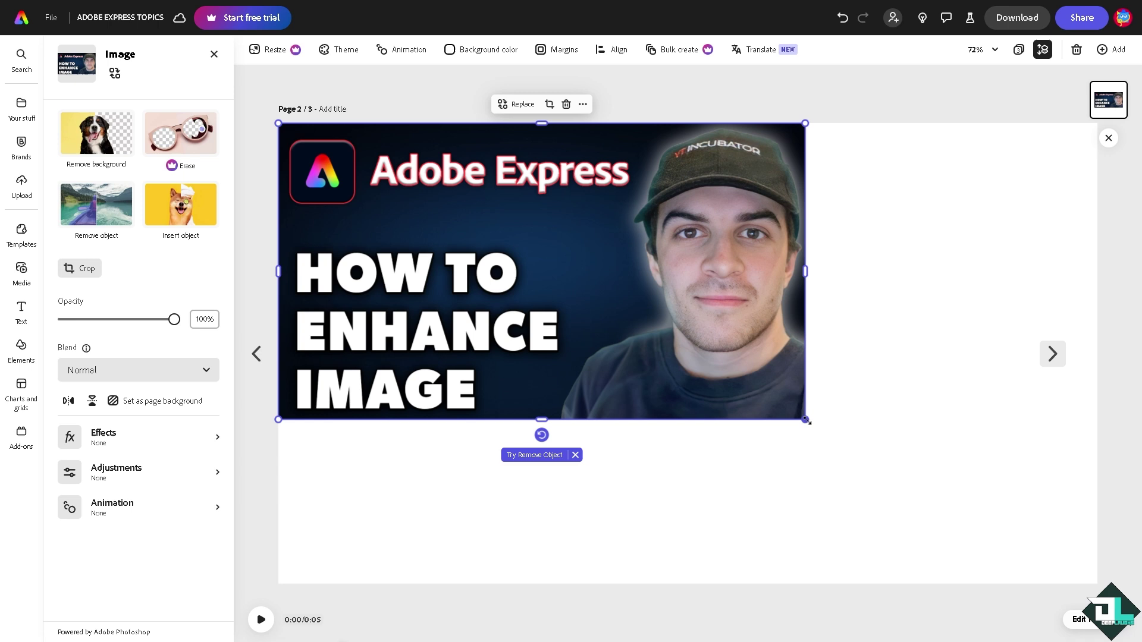
{"action": "left_click_drag", "start_coordinate": [806, 418], "coordinate": [1098, 585]}
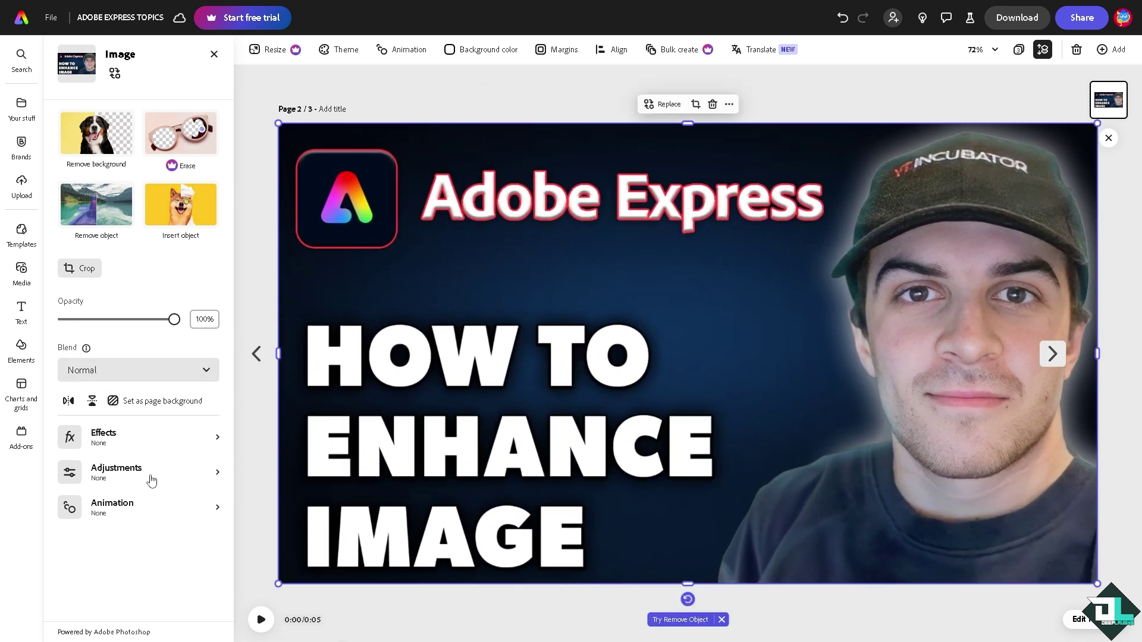
Step: Set the thumbnail's Sharpen to 100 in Adjustments and briefly try the Blur slider
{"action": "left_click", "coordinate": [153, 479]}
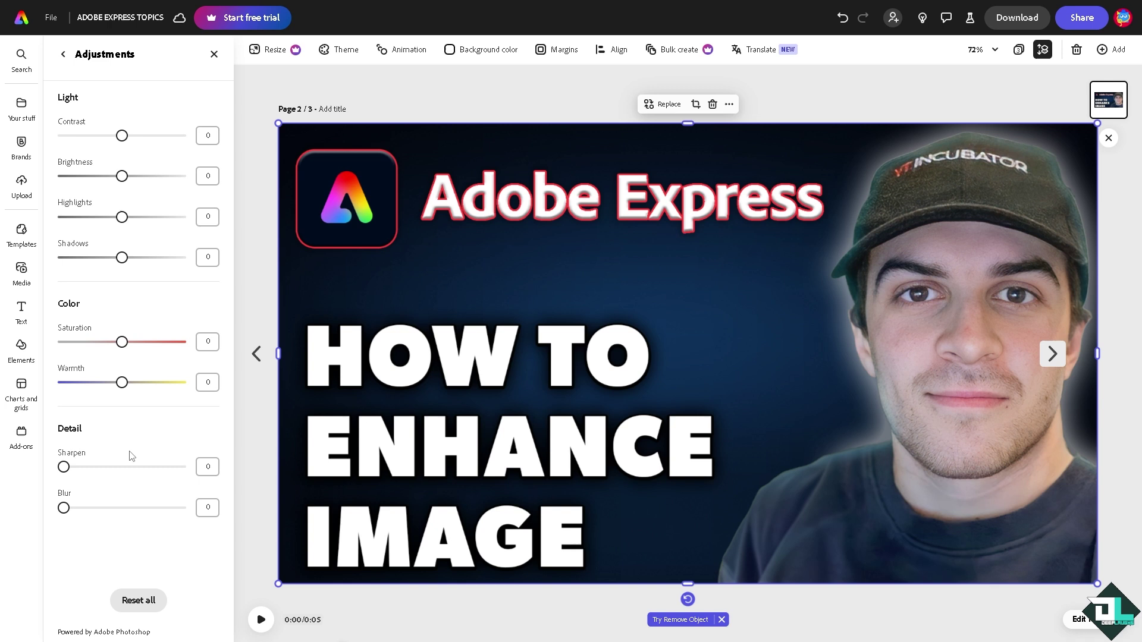
{"action": "mouse_move", "coordinate": [64, 467]}
{"action": "left_mouse_down"}
{"action": "mouse_move", "coordinate": [239, 467]}
{"action": "mouse_move", "coordinate": [107, 462]}
{"action": "mouse_move", "coordinate": [206, 461]}
{"action": "left_mouse_up"}
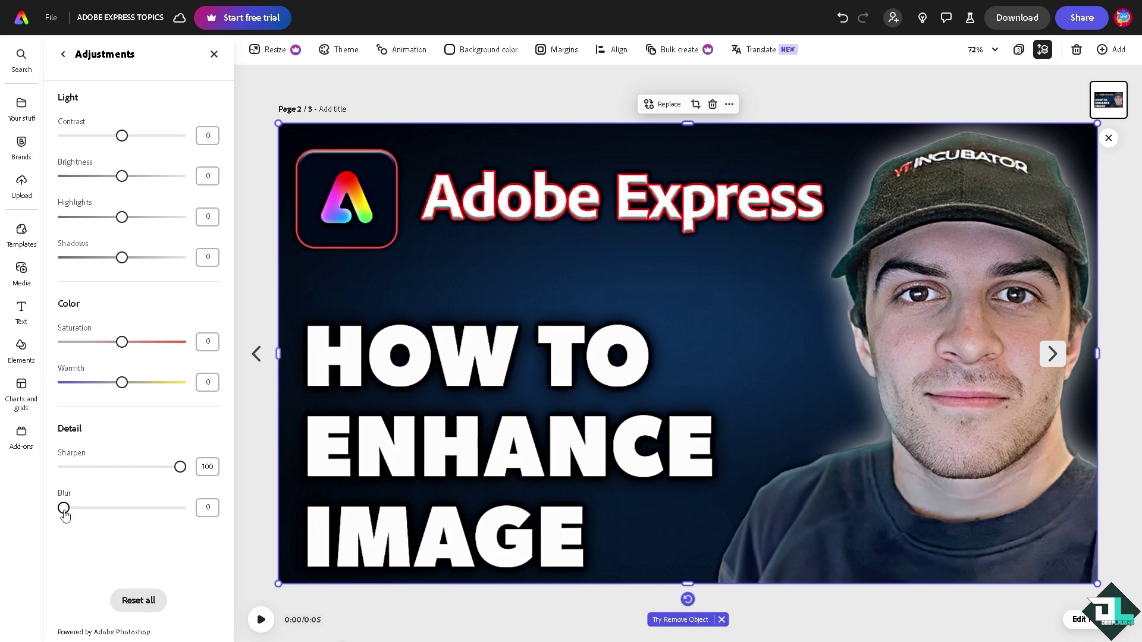
{"action": "mouse_move", "coordinate": [63, 507]}
{"action": "left_mouse_down"}
{"action": "mouse_move", "coordinate": [92, 509]}
{"action": "mouse_move", "coordinate": [54, 509]}
{"action": "left_mouse_up"}
Step: Set Saturation 39, Warmth 36, Shadows -100, Highlights 36 and Contrast 31
{"action": "mouse_move", "coordinate": [123, 345]}
{"action": "left_mouse_down"}
{"action": "mouse_move", "coordinate": [215, 352]}
{"action": "mouse_move", "coordinate": [144, 342]}
{"action": "left_mouse_up"}
{"action": "mouse_move", "coordinate": [122, 386]}
{"action": "left_mouse_down"}
{"action": "mouse_move", "coordinate": [71, 386]}
{"action": "mouse_move", "coordinate": [152, 387]}
{"action": "mouse_move", "coordinate": [141, 382]}
{"action": "left_mouse_up"}
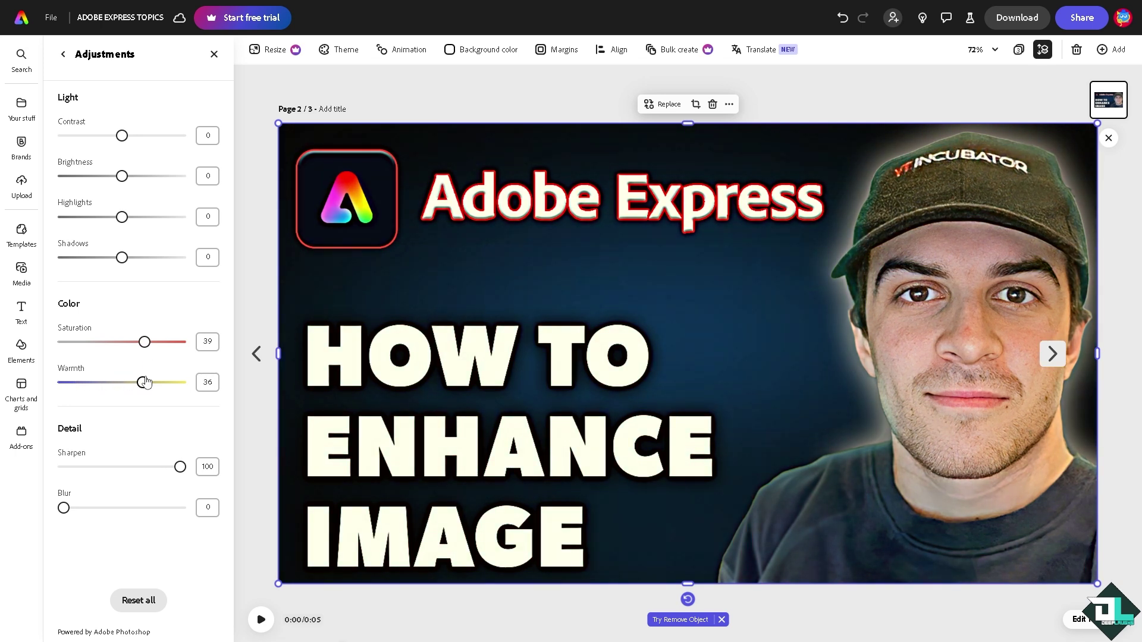
{"action": "left_click_drag", "start_coordinate": [122, 258], "coordinate": [64, 257]}
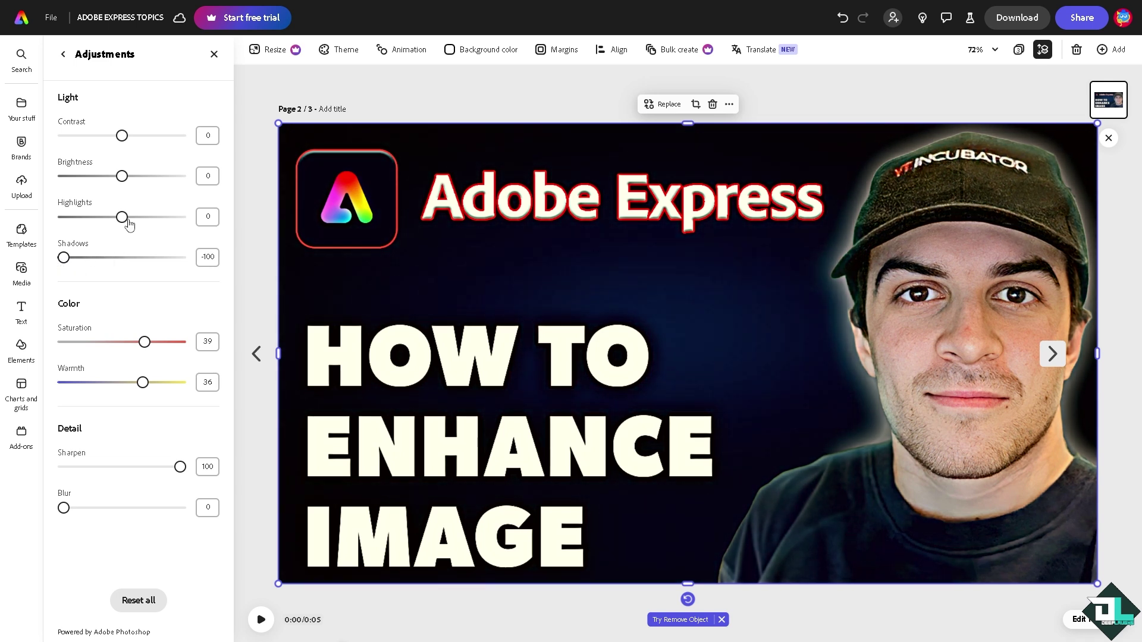
{"action": "left_click_drag", "start_coordinate": [122, 221], "coordinate": [142, 217]}
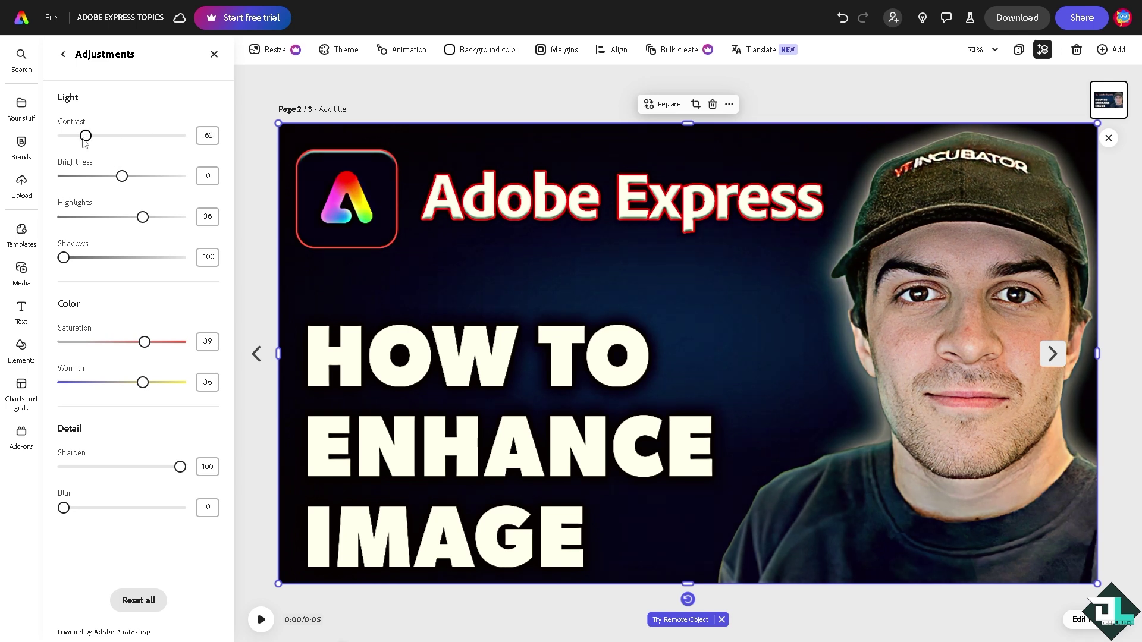
{"action": "left_click_drag", "start_coordinate": [123, 136], "coordinate": [143, 144]}
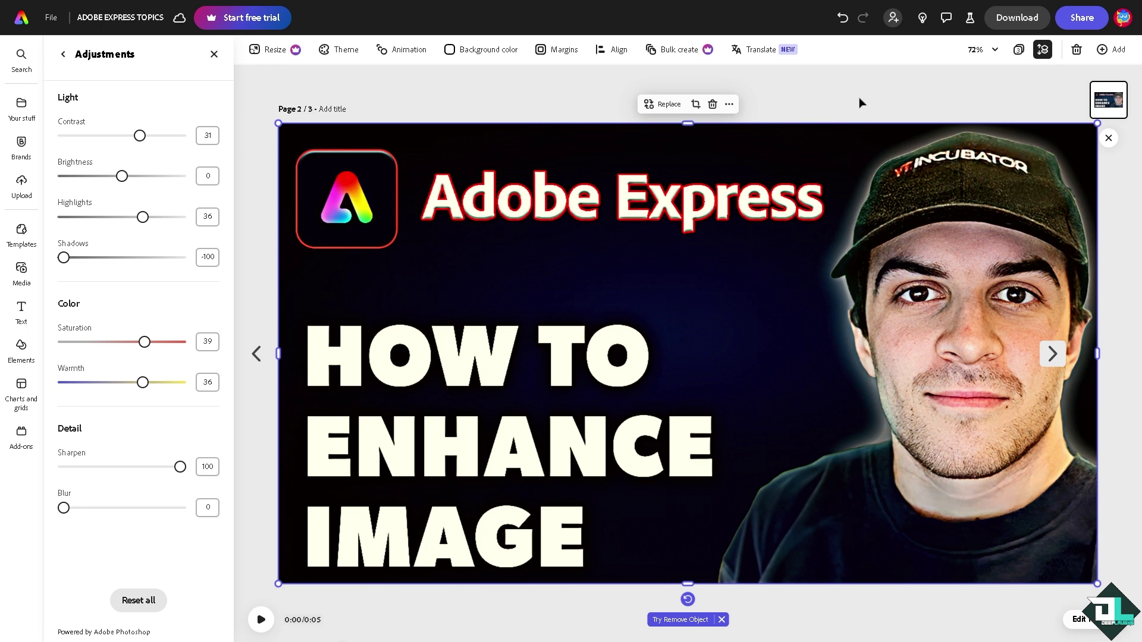
{"action": "left_click", "coordinate": [1026, 20]}
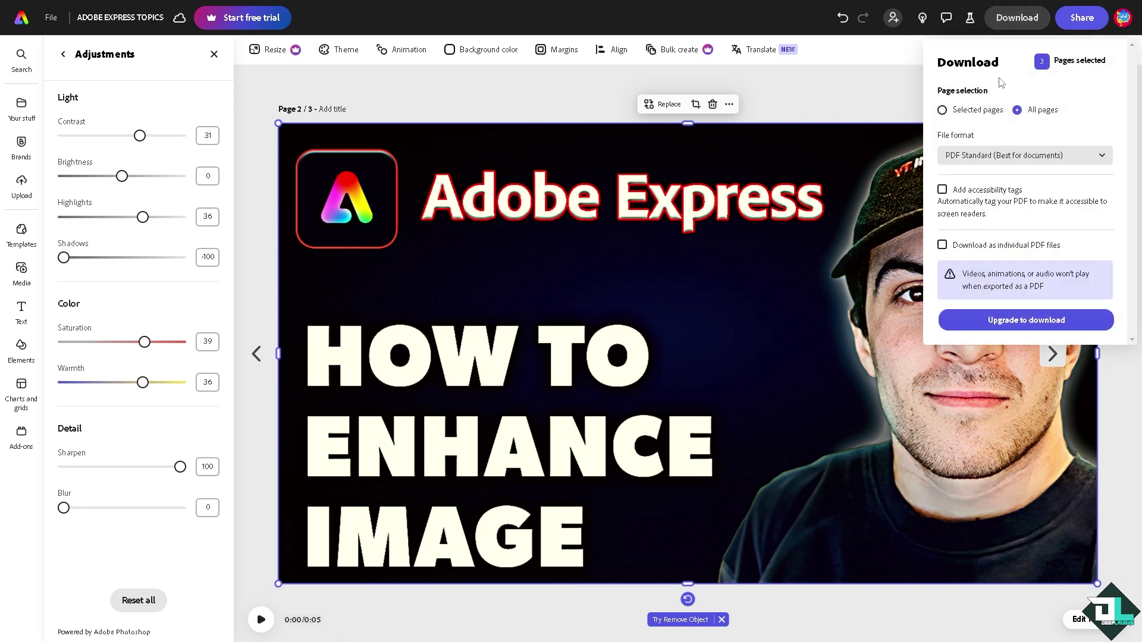
{"action": "left_click", "coordinate": [1041, 157]}
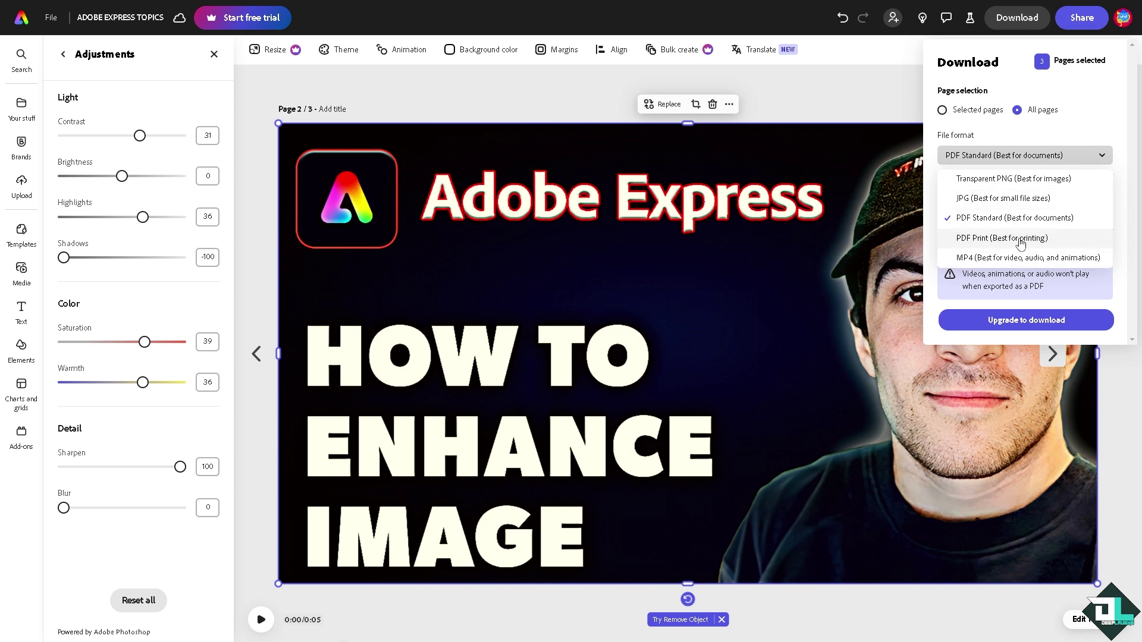
{"action": "left_click", "coordinate": [1022, 237]}
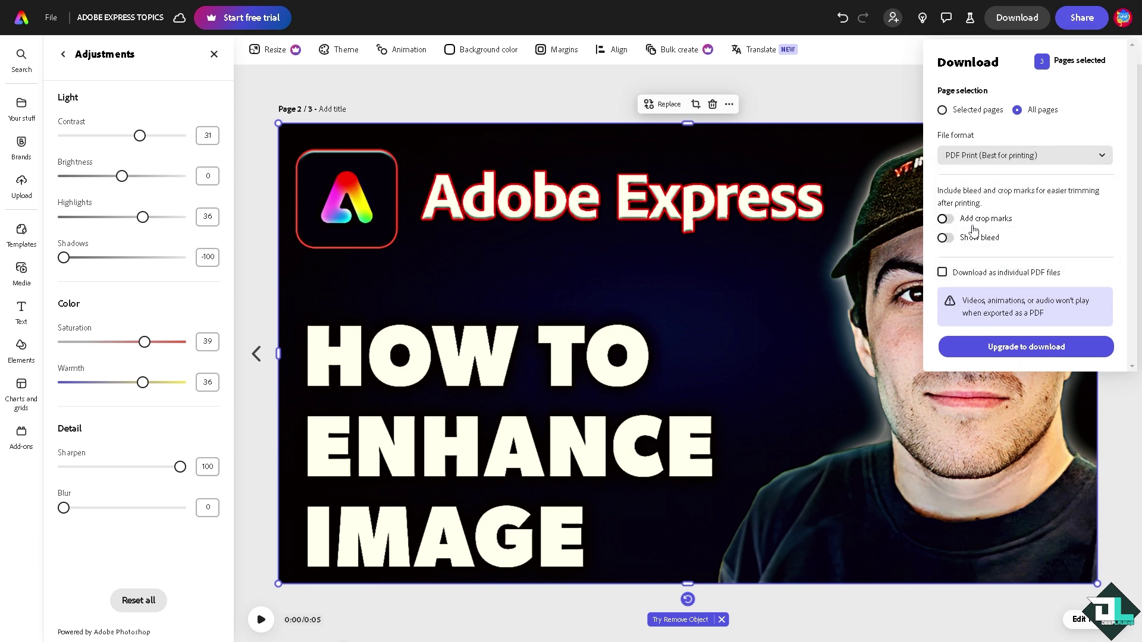
{"action": "left_click", "coordinate": [947, 220]}
{"action": "left_click", "coordinate": [945, 238]}
{"action": "left_click", "coordinate": [845, 99]}
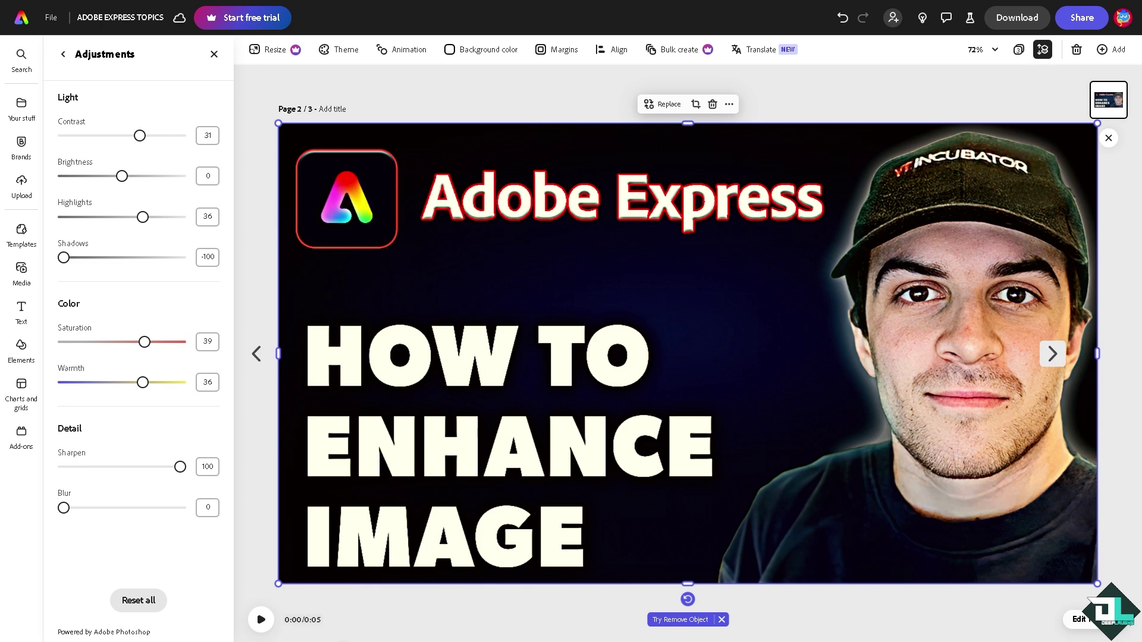
Step: Copy the design's share link, then return to page 1 and play its collage preview
{"action": "left_click", "coordinate": [1086, 18]}
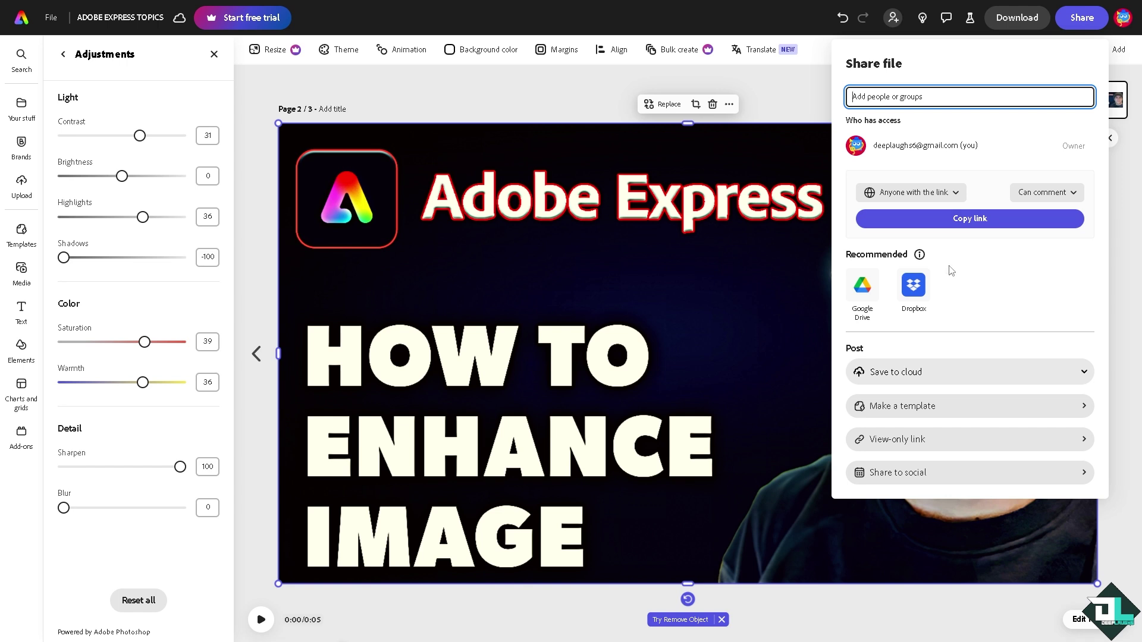
{"action": "left_click", "coordinate": [926, 224]}
{"action": "left_click", "coordinate": [486, 302]}
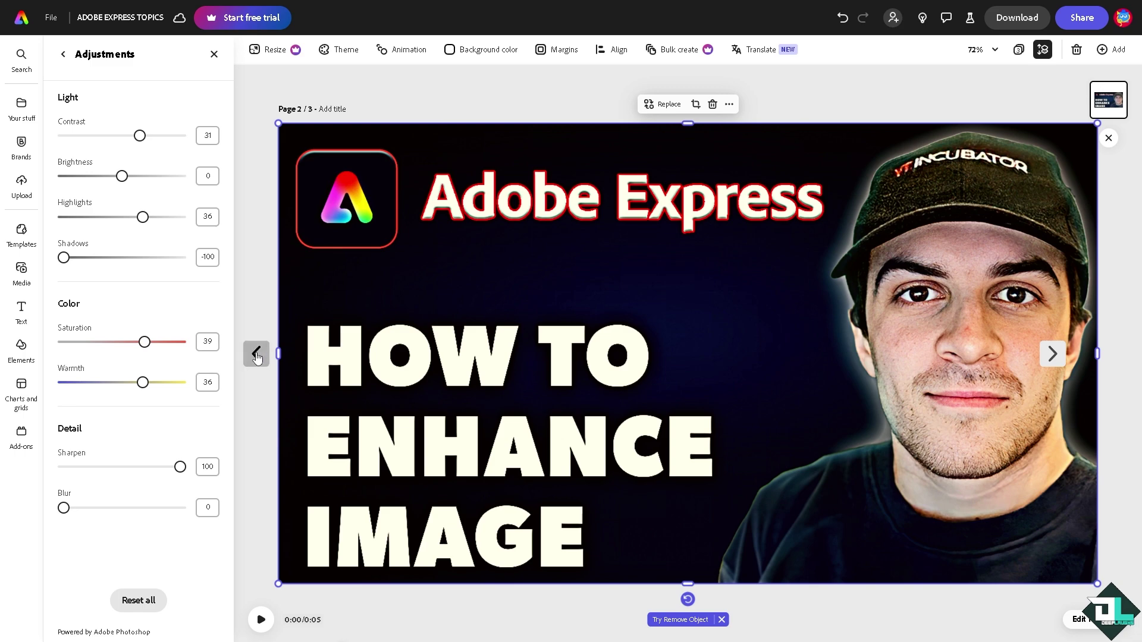
{"action": "left_click", "coordinate": [257, 353]}
{"action": "left_click", "coordinate": [69, 620]}
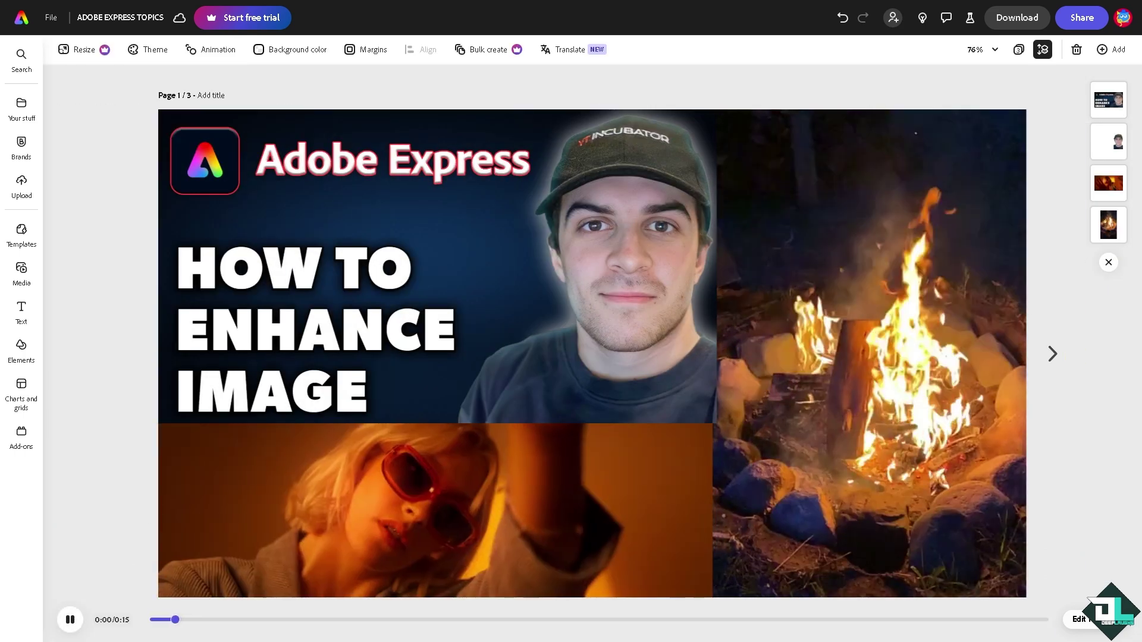